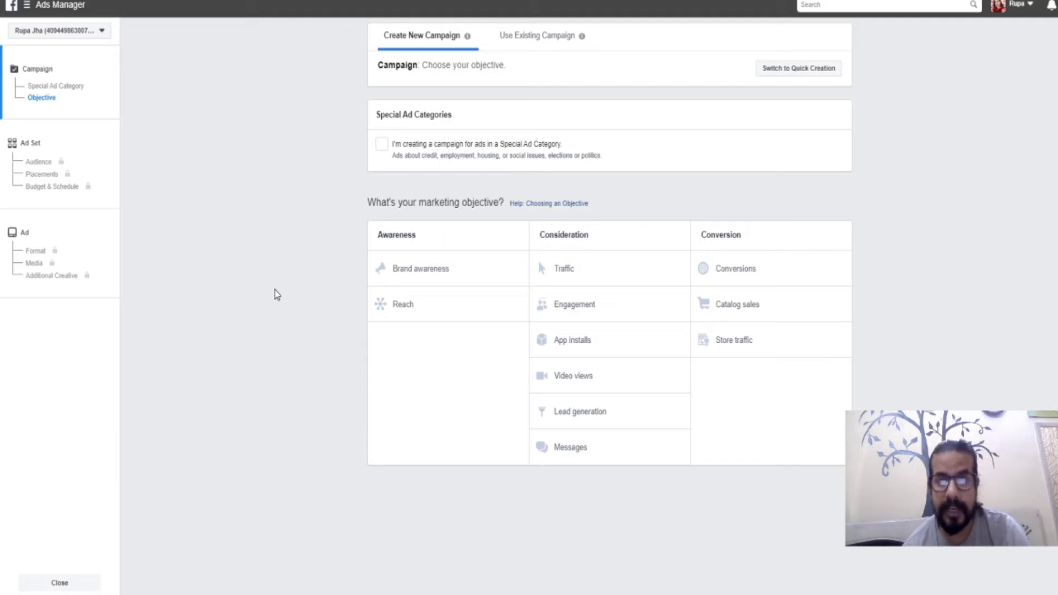
Pick Brand awareness under Awareness as the new campaign's objective
{"action": "left_click", "coordinate": [433, 275]}
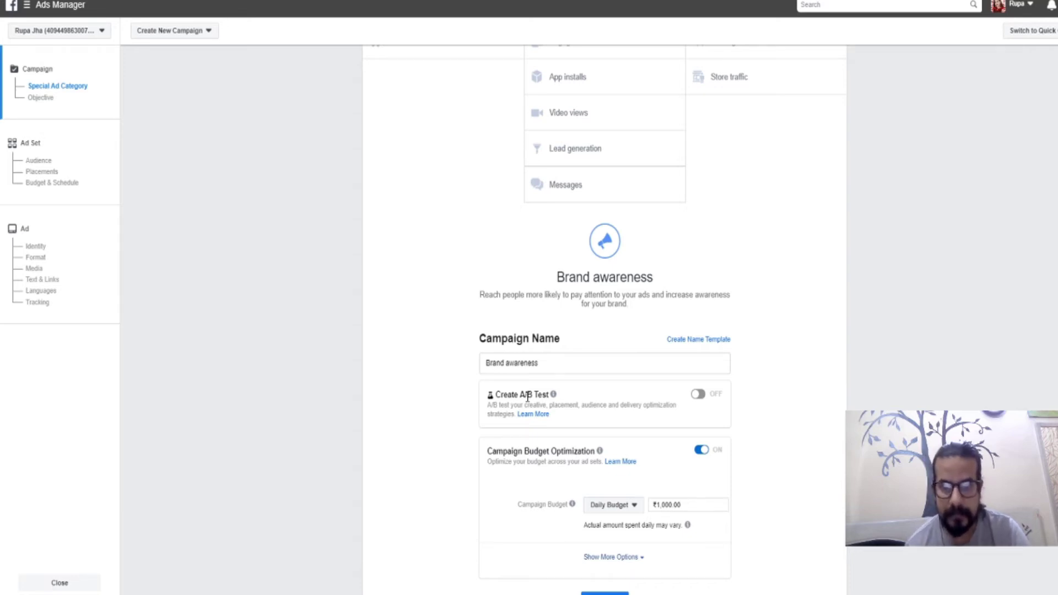
Turn Campaign Budget Optimization off and continue to the ad set's Audience section
{"action": "left_click", "coordinate": [700, 454]}
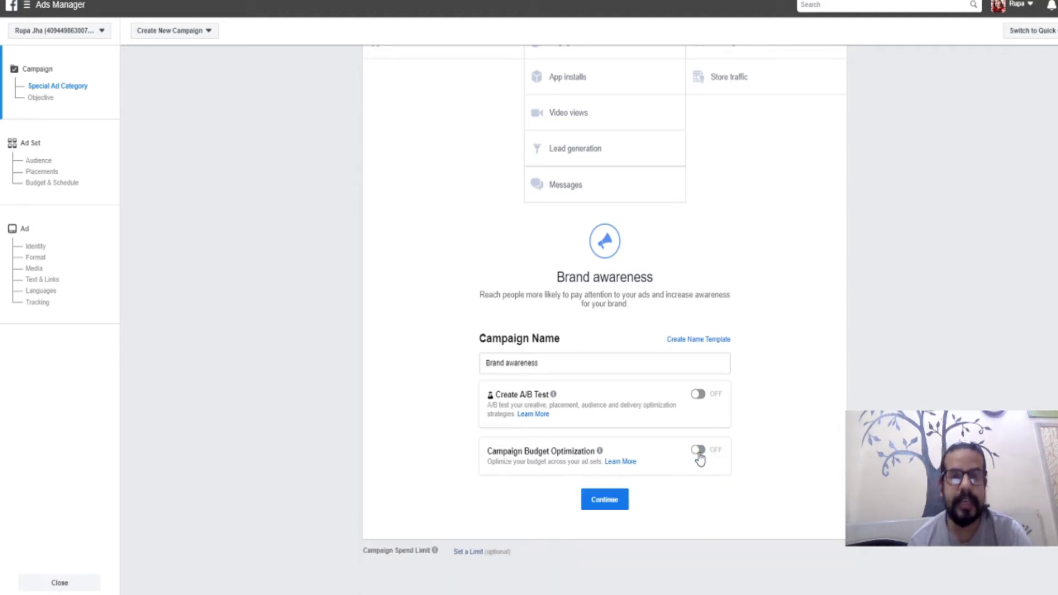
{"action": "left_click", "coordinate": [605, 510]}
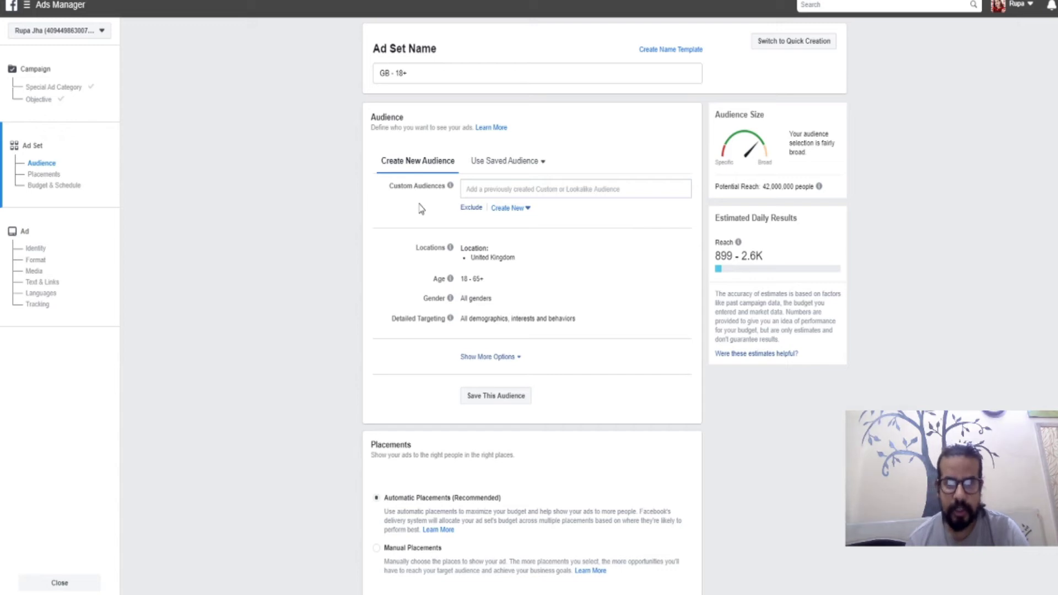
{"action": "mouse_move", "coordinate": [481, 252]}
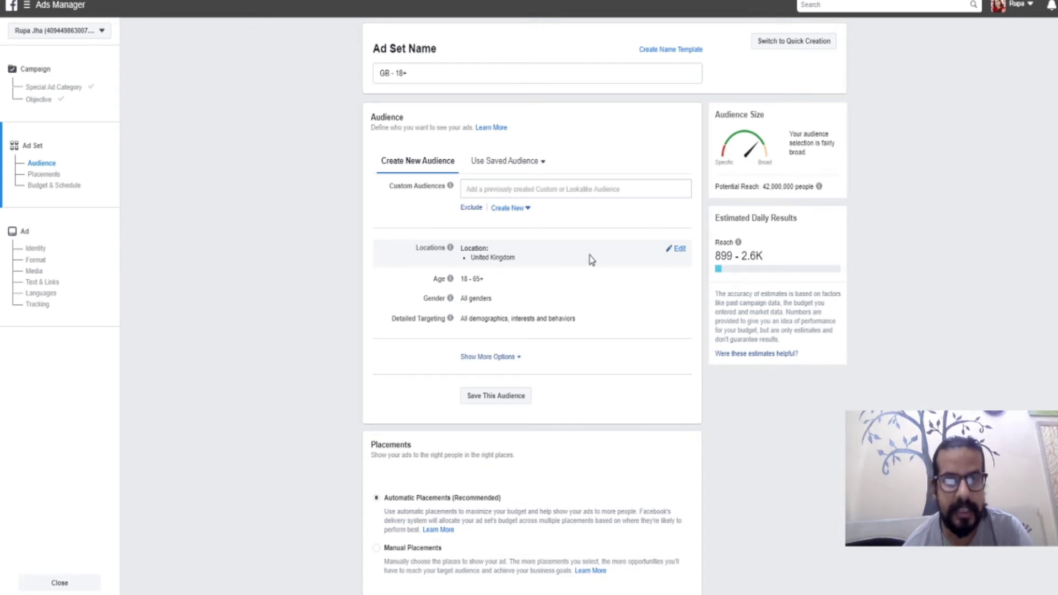
Remove United Kingdom from the ad set locations and search for 'new delhi'
{"action": "left_click", "coordinate": [680, 251]}
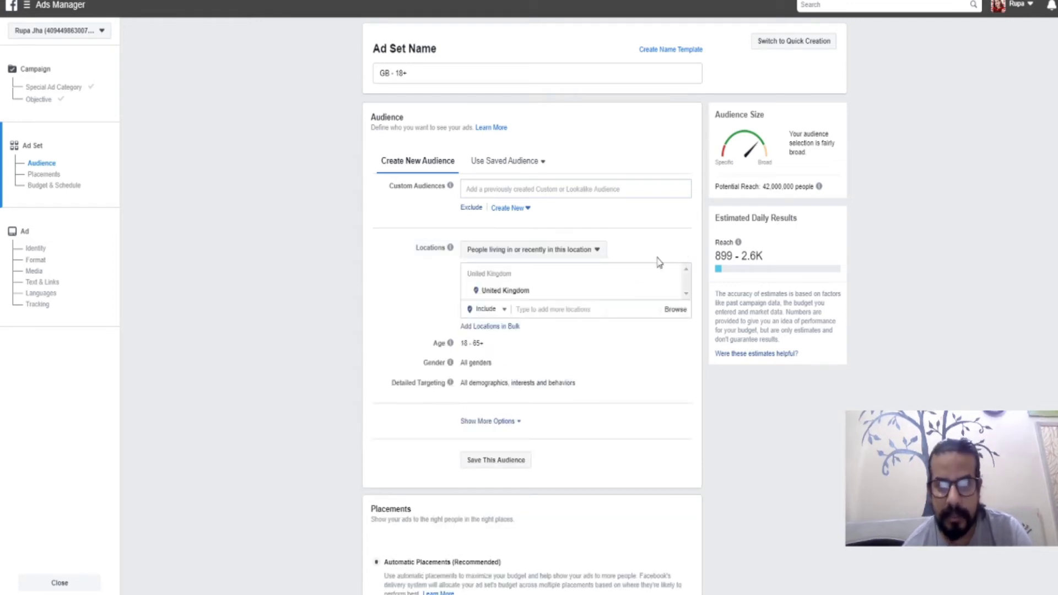
{"action": "mouse_move", "coordinate": [626, 293]}
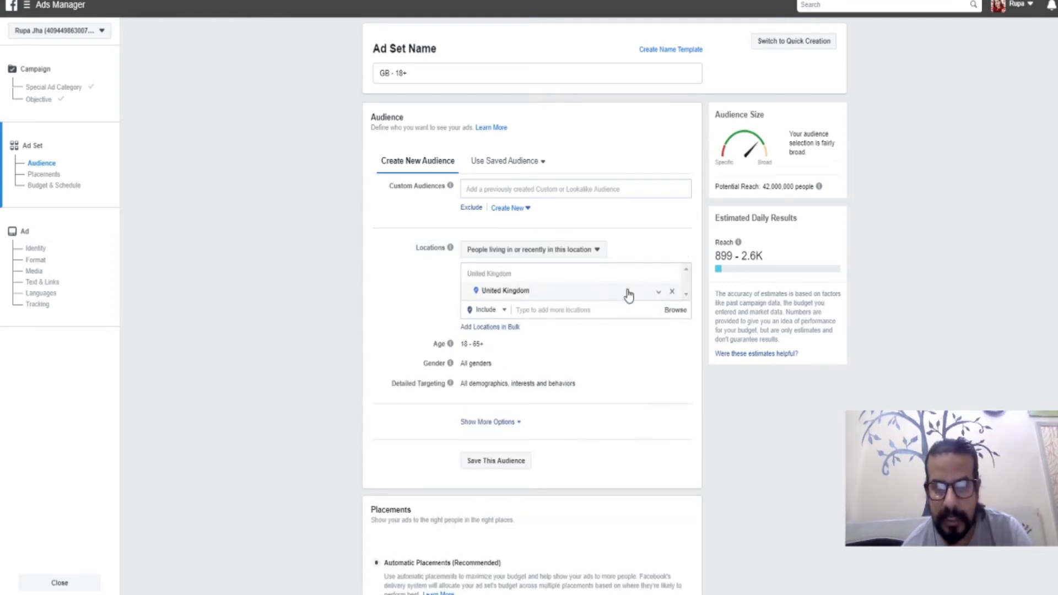
{"action": "left_click", "coordinate": [672, 292]}
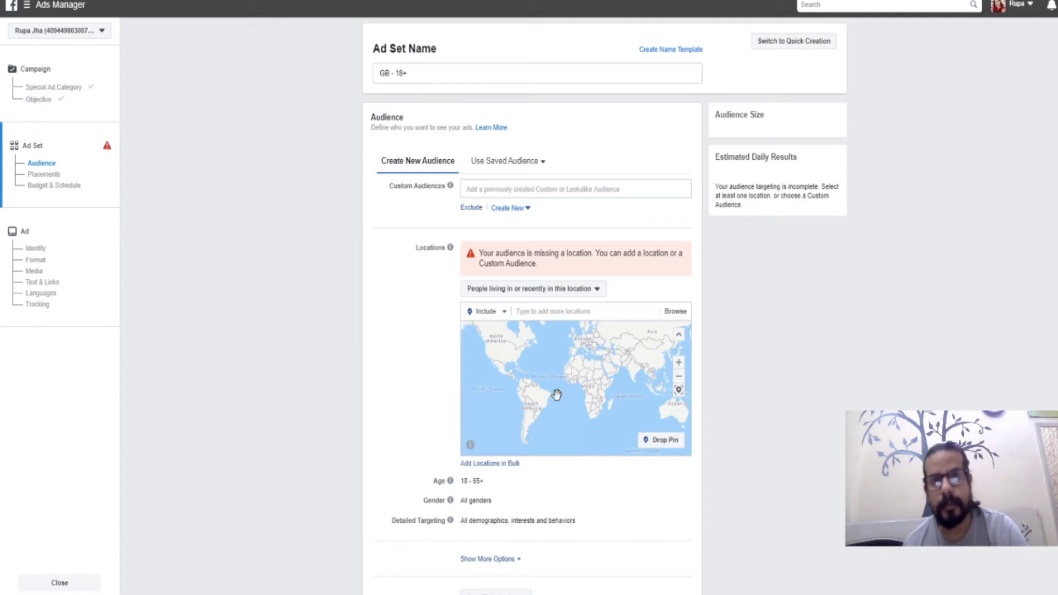
{"action": "left_click", "coordinate": [601, 314]}
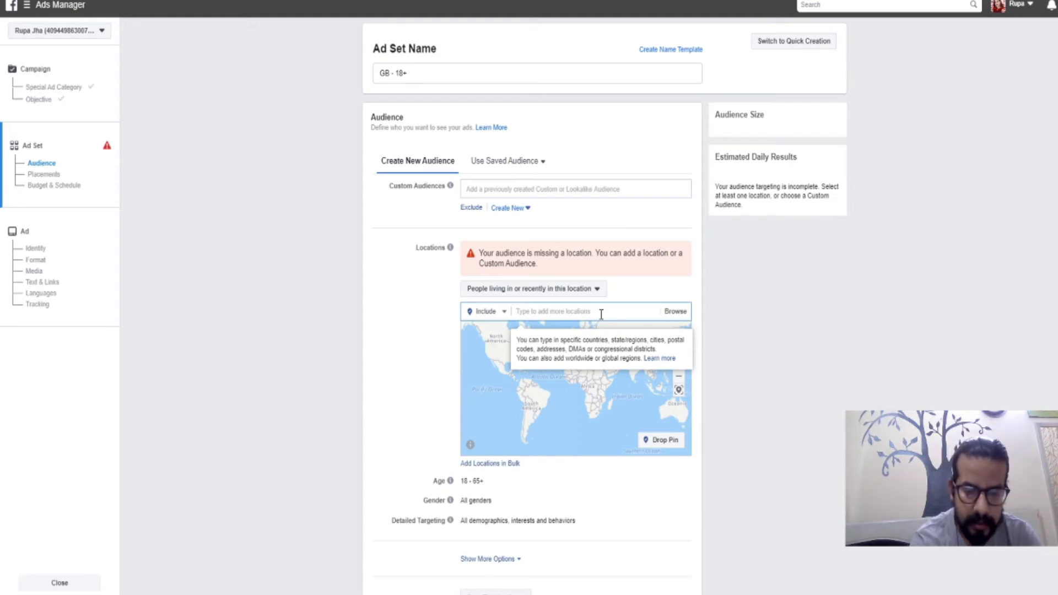
{"action": "type", "text": "new delhi"}
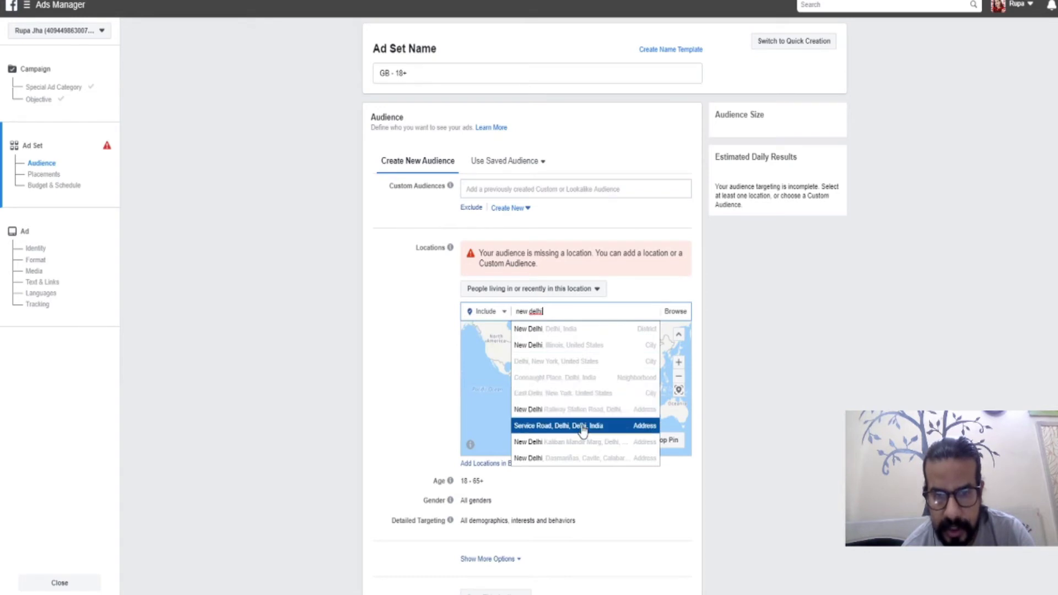
Add New Delhi, Delhi, India as the targeted location
{"action": "left_click", "coordinate": [557, 330]}
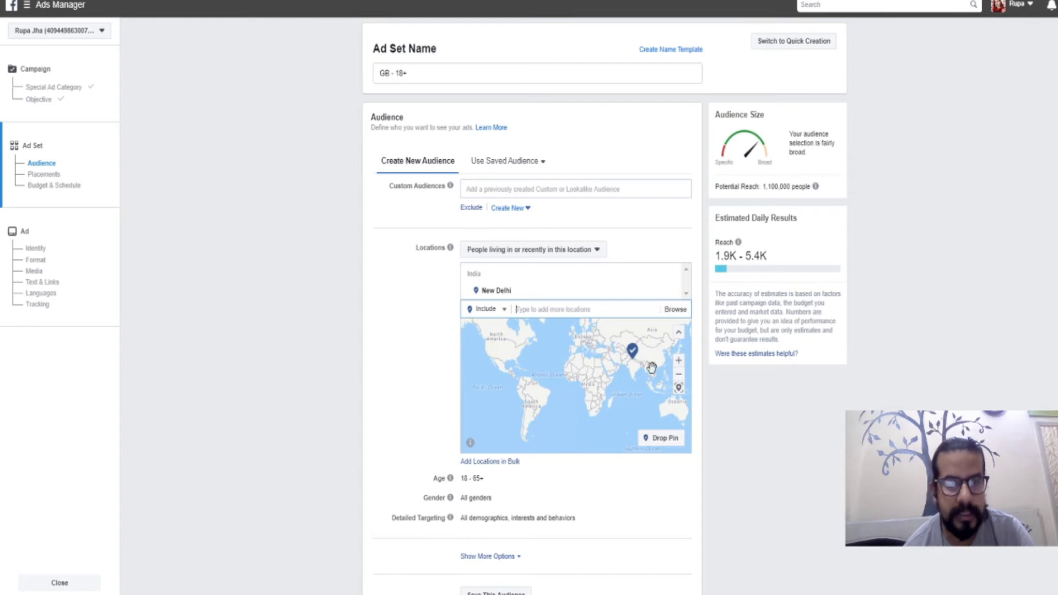
{"action": "left_click", "coordinate": [628, 367]}
{"action": "scroll", "coordinate": [628, 367], "scroll_direction": "up", "scroll_amount": 2}
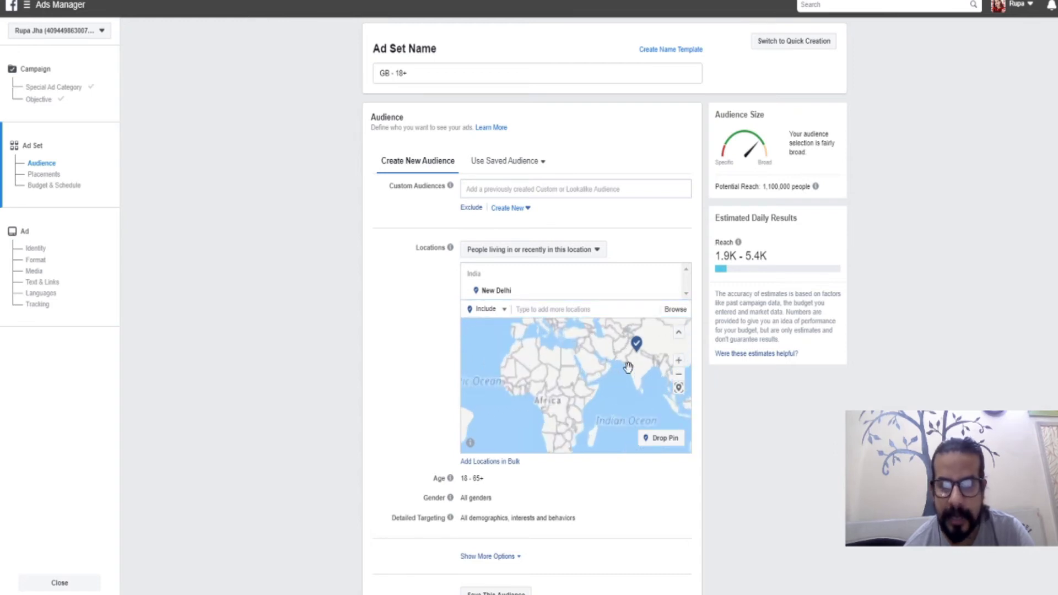
{"action": "scroll", "coordinate": [644, 361], "scroll_direction": "up", "scroll_amount": 1}
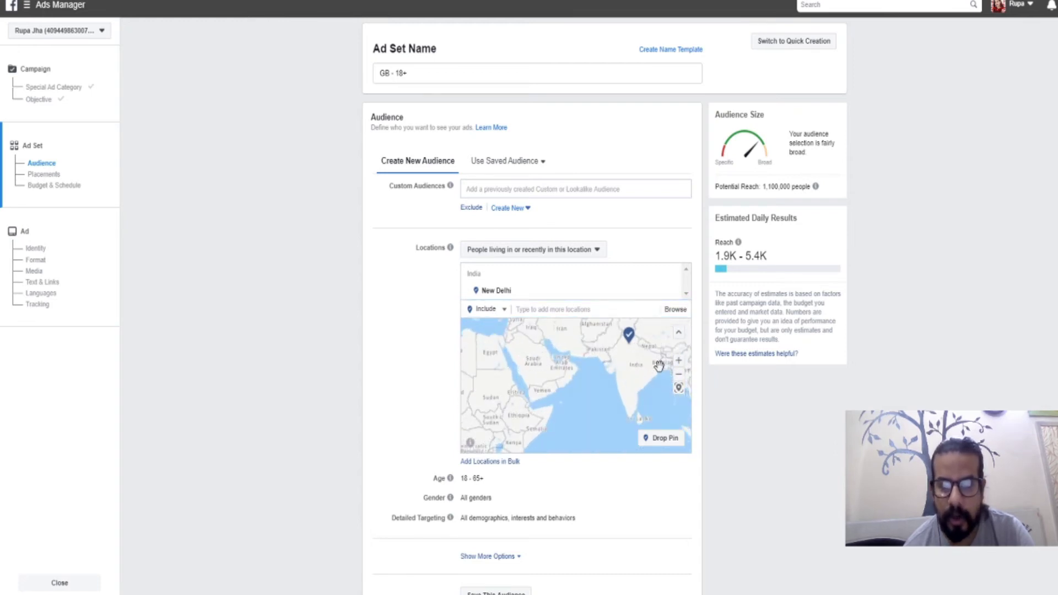
Zoom and pan the location map to centre on the New Delhi pin
{"action": "left_click", "coordinate": [679, 361]}
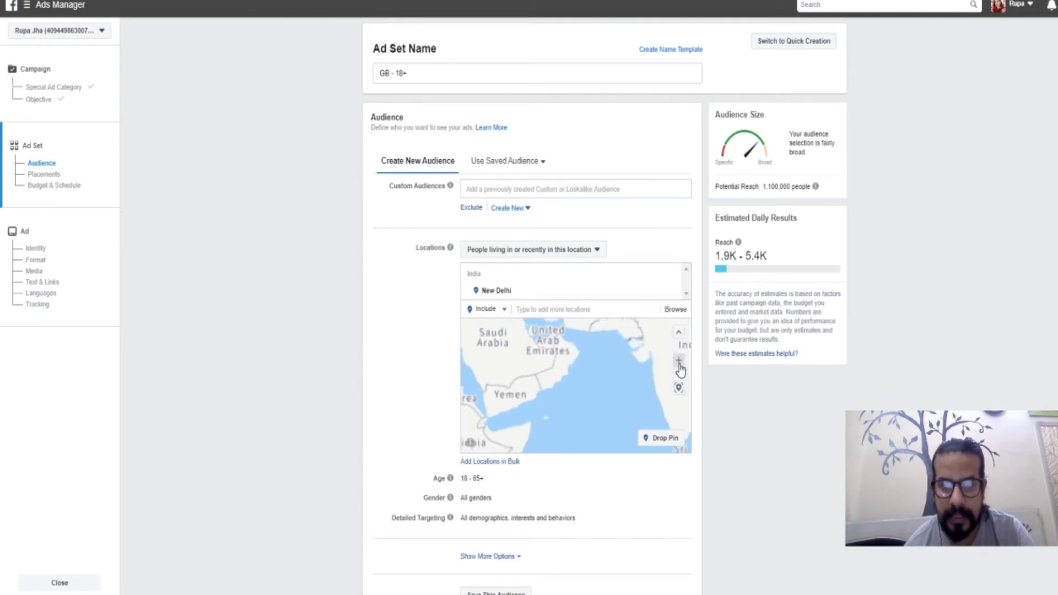
{"action": "left_click", "coordinate": [679, 361]}
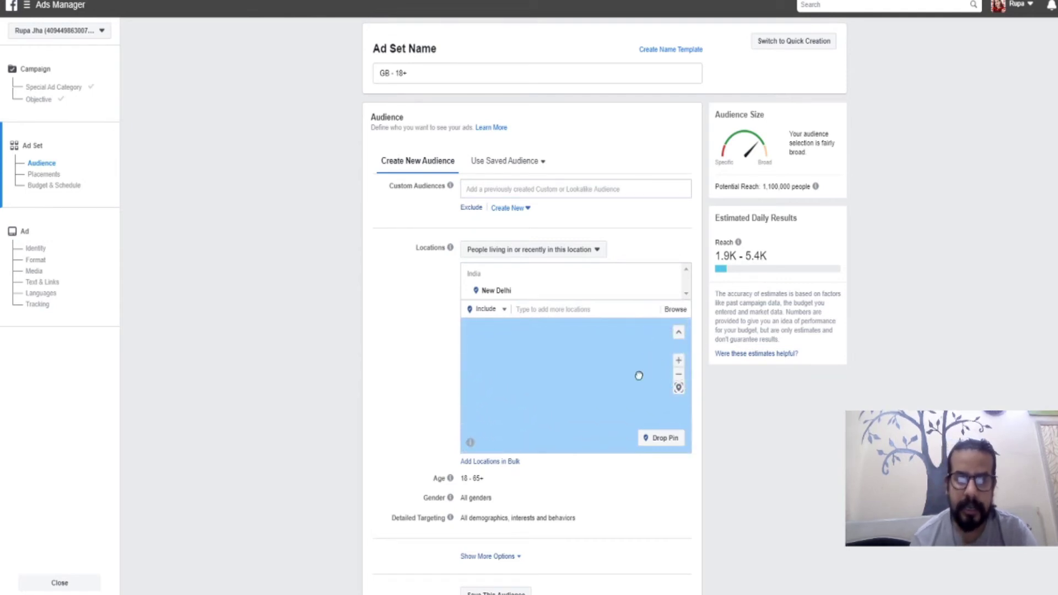
{"action": "left_click_drag", "start_coordinate": [635, 371], "coordinate": [588, 418]}
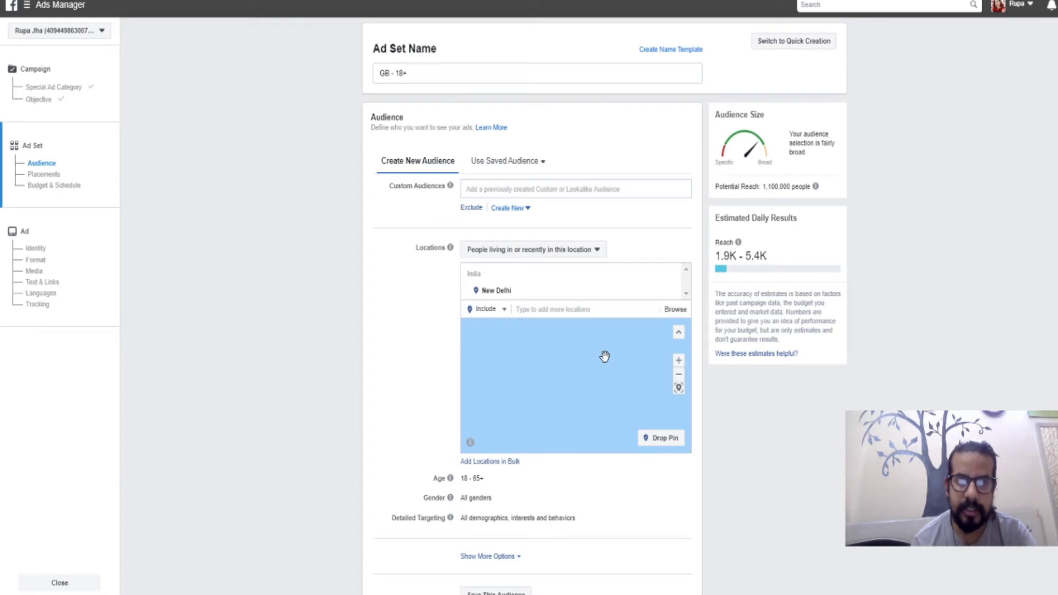
{"action": "left_click_drag", "start_coordinate": [604, 357], "coordinate": [553, 418]}
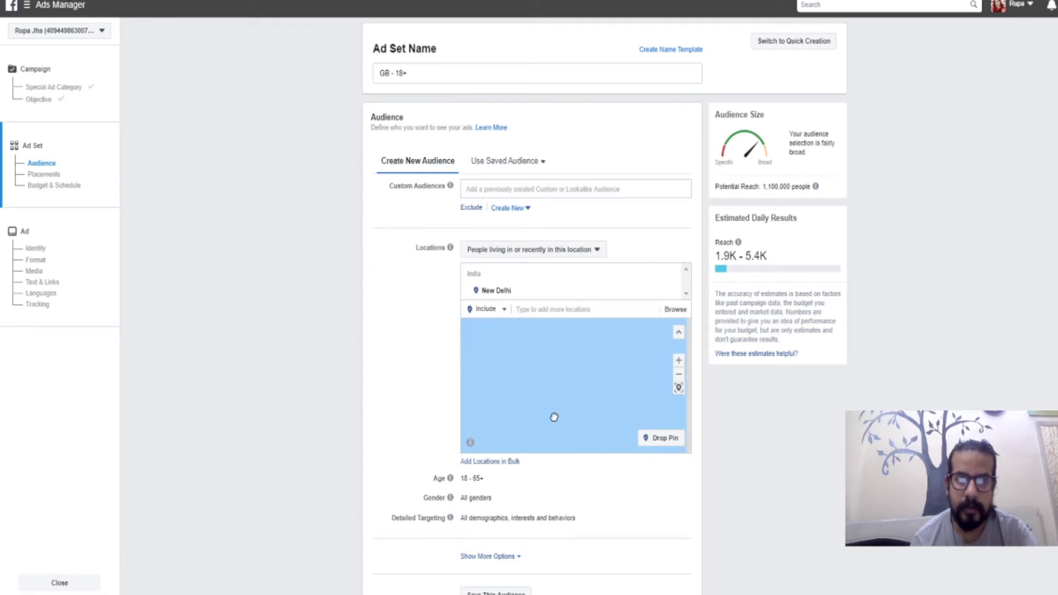
{"action": "left_click", "coordinate": [679, 375]}
{"action": "left_click", "coordinate": [678, 376]}
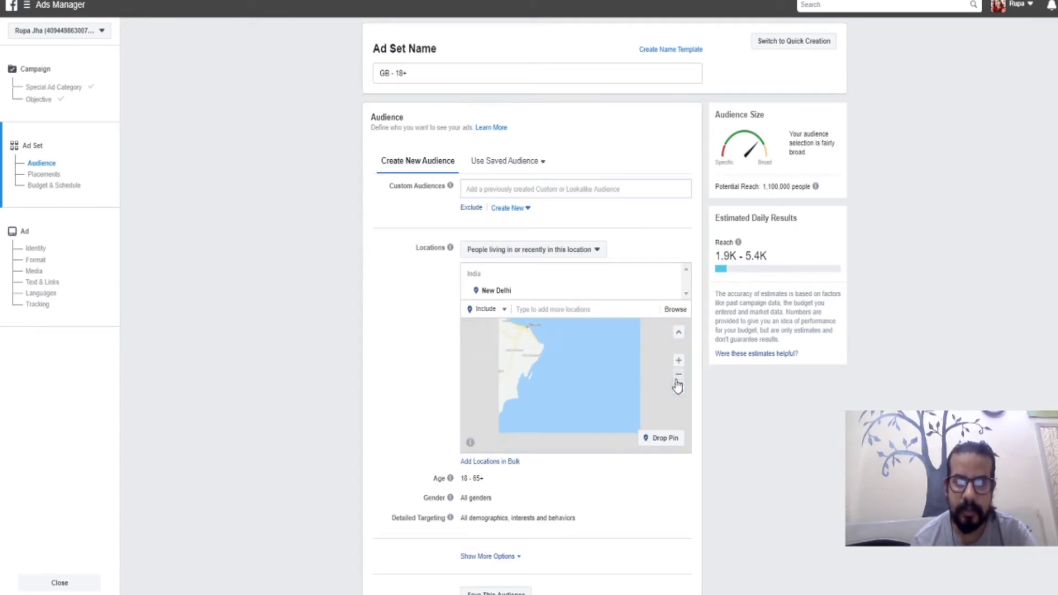
{"action": "left_click", "coordinate": [678, 376]}
{"action": "left_click", "coordinate": [678, 376]}
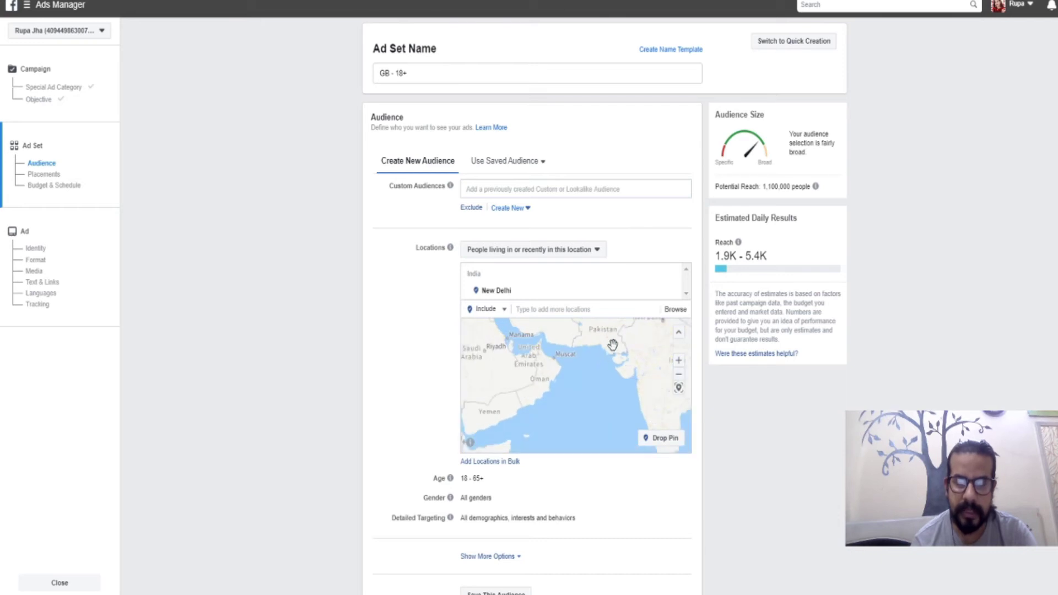
{"action": "left_click_drag", "start_coordinate": [610, 350], "coordinate": [507, 436]}
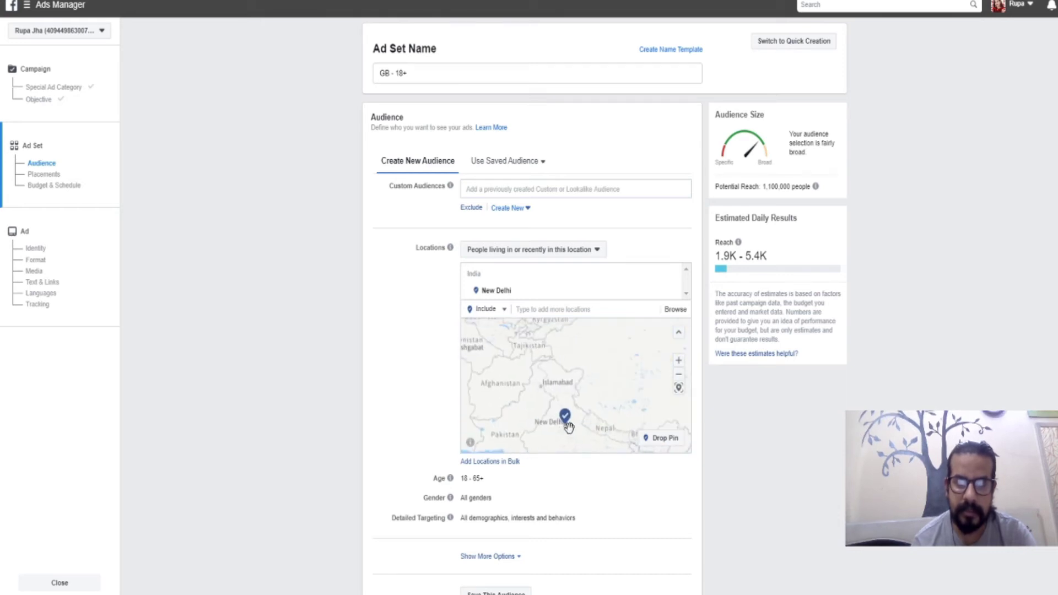
{"action": "scroll", "coordinate": [568, 427], "scroll_direction": "up", "scroll_amount": 2}
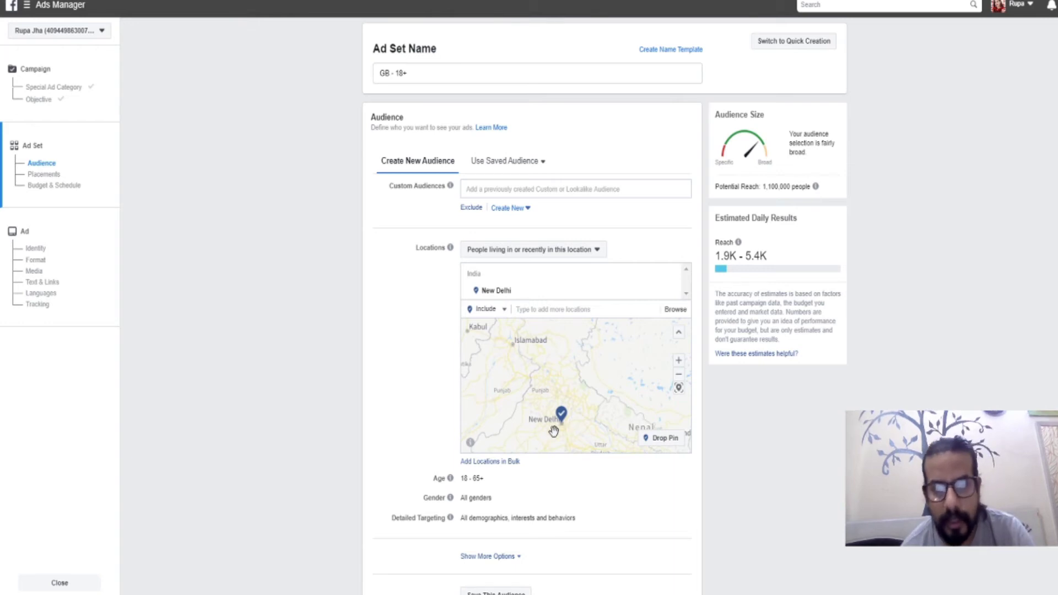
Search 'no' and add Noida, Uttar Pradesh, India alongside New Delhi
{"action": "scroll", "coordinate": [544, 432], "scroll_direction": "up", "scroll_amount": 2}
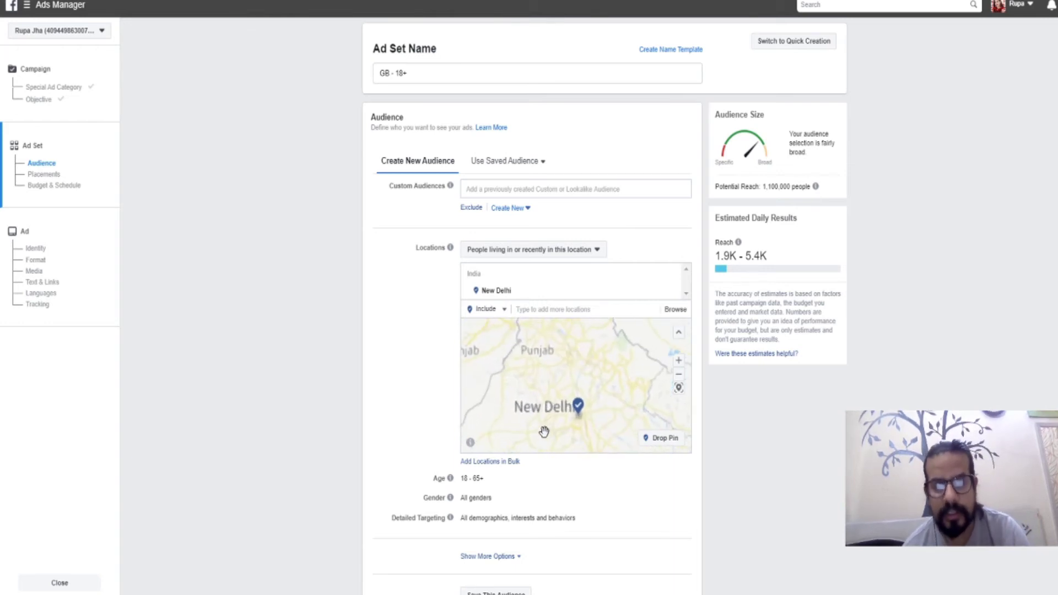
{"action": "left_click", "coordinate": [579, 309]}
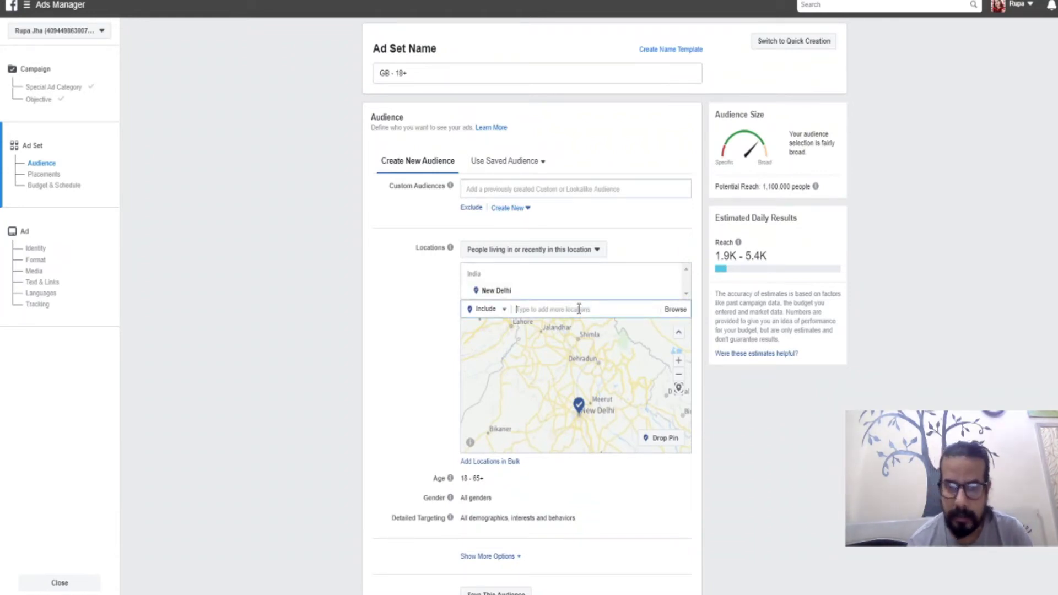
{"action": "type", "text": "noida"}
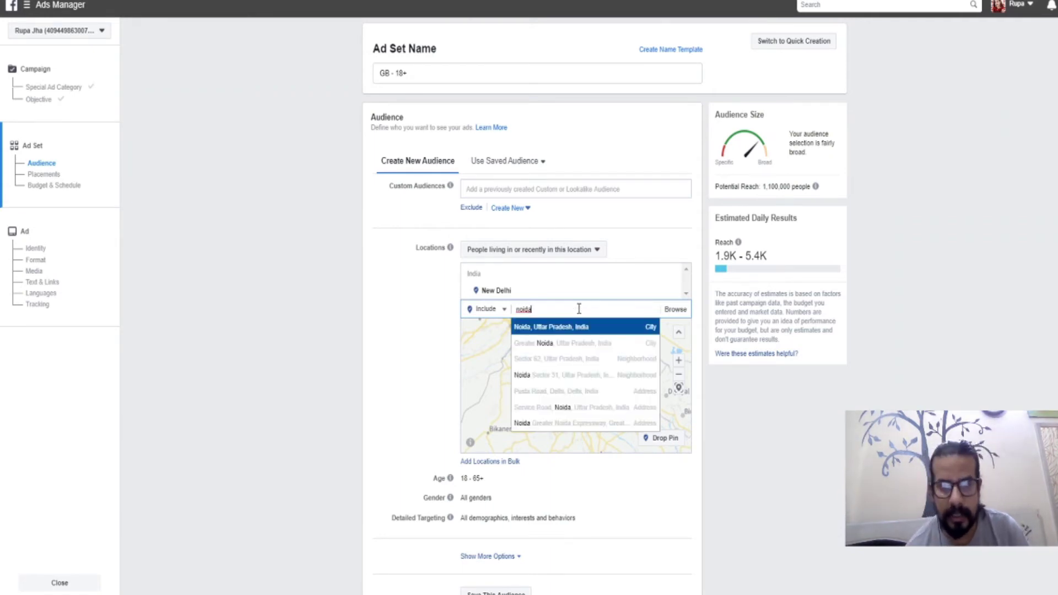
{"action": "left_click", "coordinate": [557, 328]}
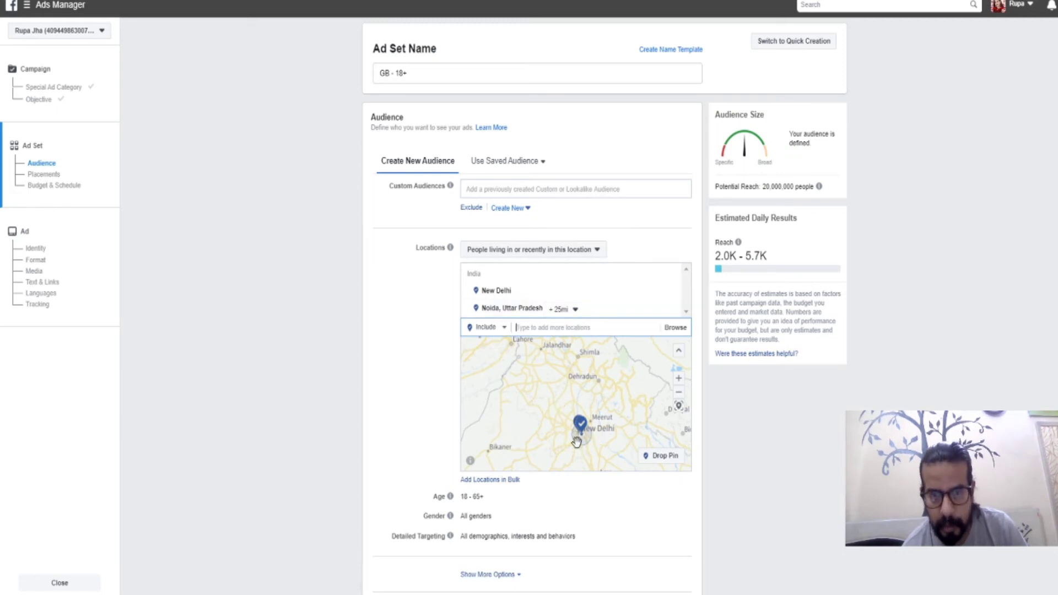
Shrink Noida's targeting radius from +25 mi to 10 mi
{"action": "double_click", "coordinate": [595, 432]}
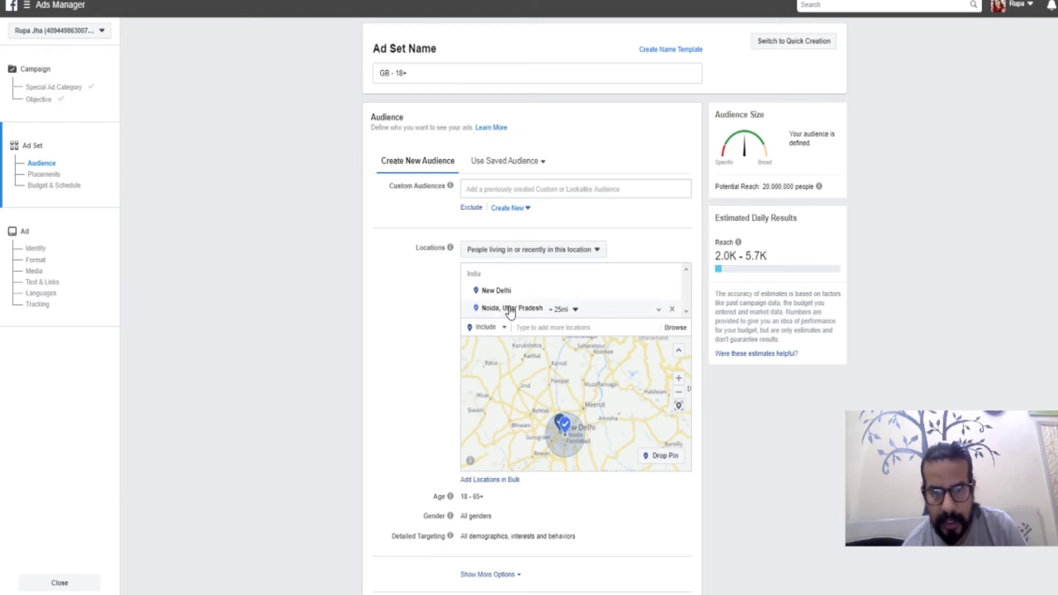
{"action": "left_click", "coordinate": [575, 311]}
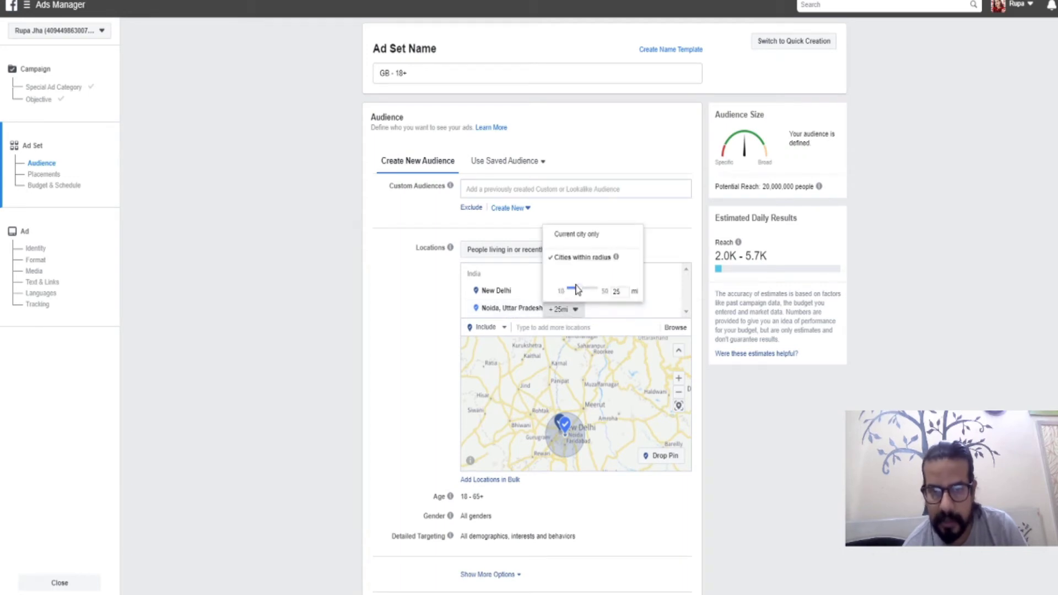
{"action": "left_click_drag", "start_coordinate": [581, 296], "coordinate": [560, 300]}
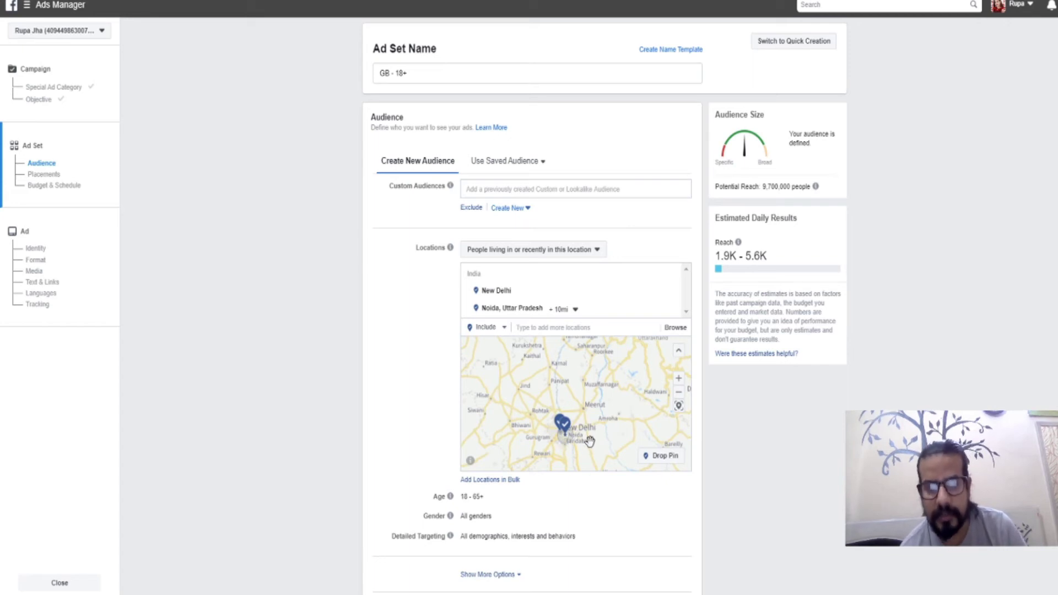
Zoom and pan the location map to a close-up of the Hisali Muhiuddin Pur countryside
{"action": "scroll", "coordinate": [590, 441], "scroll_direction": "up", "scroll_amount": 1}
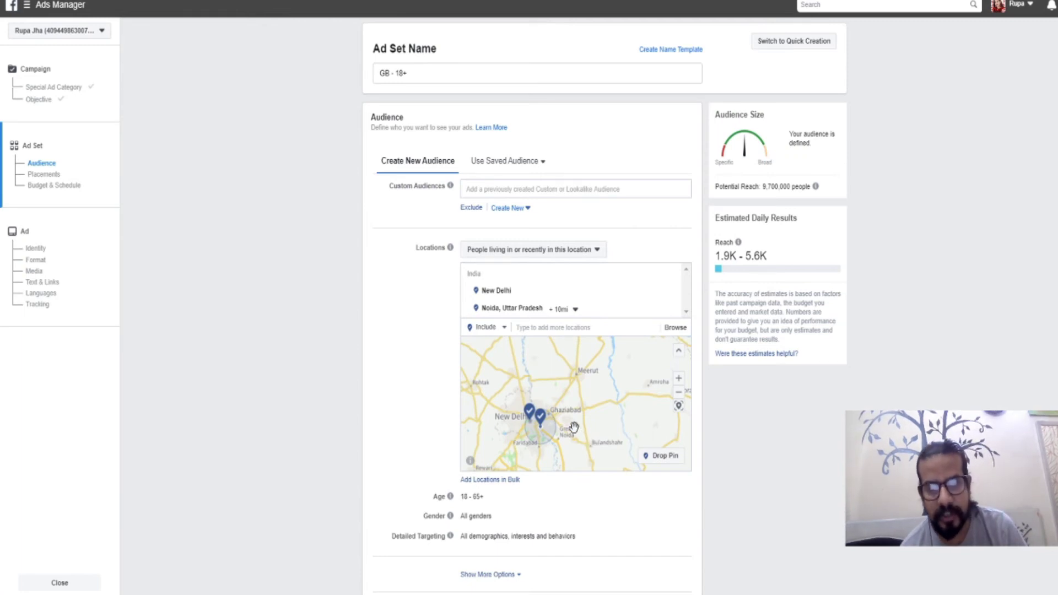
{"action": "scroll", "coordinate": [573, 427], "scroll_direction": "up", "scroll_amount": 1}
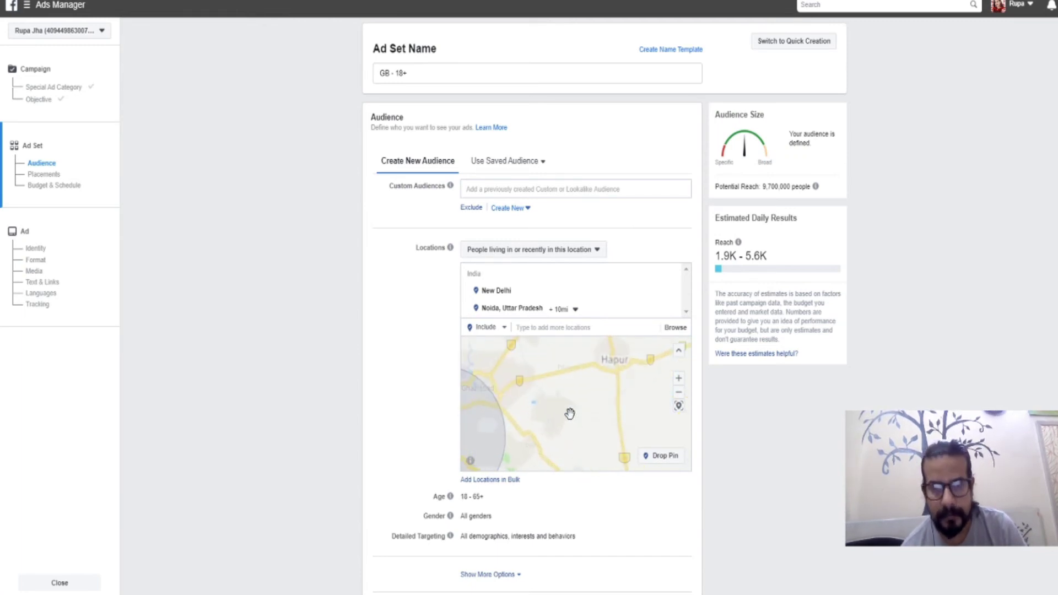
{"action": "scroll", "coordinate": [570, 413], "scroll_direction": "up", "scroll_amount": 2}
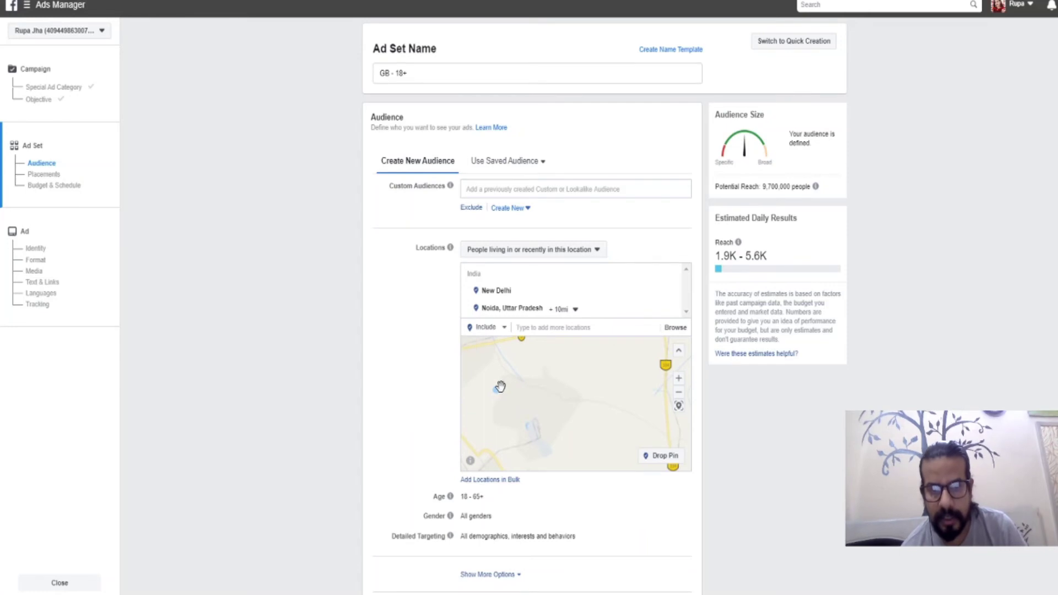
{"action": "scroll", "coordinate": [551, 425], "scroll_direction": "down", "scroll_amount": 2}
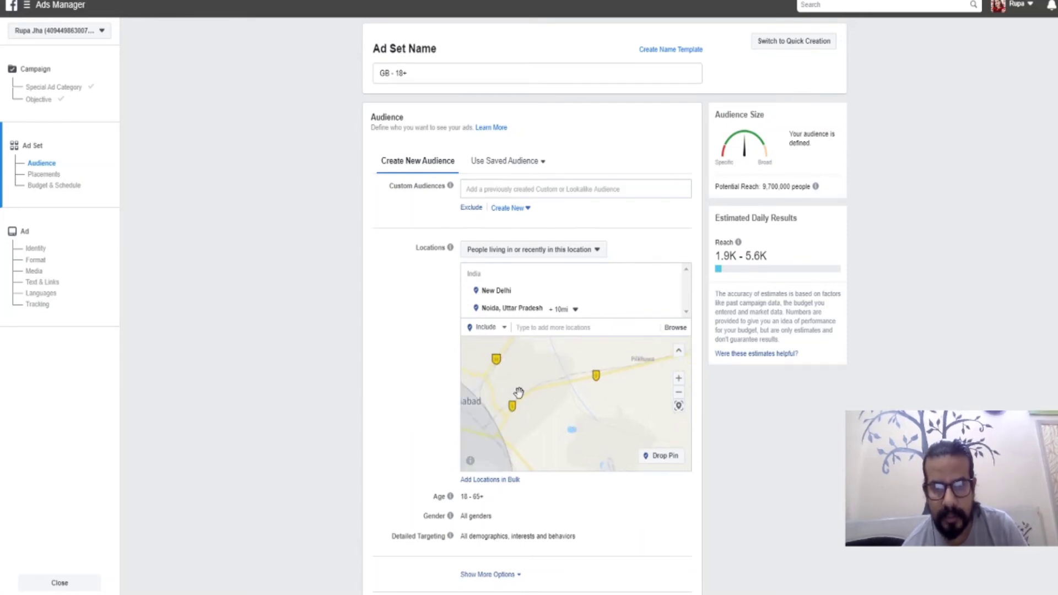
{"action": "left_click_drag", "start_coordinate": [518, 393], "coordinate": [543, 424]}
{"action": "scroll", "coordinate": [543, 401], "scroll_direction": "up", "scroll_amount": 1}
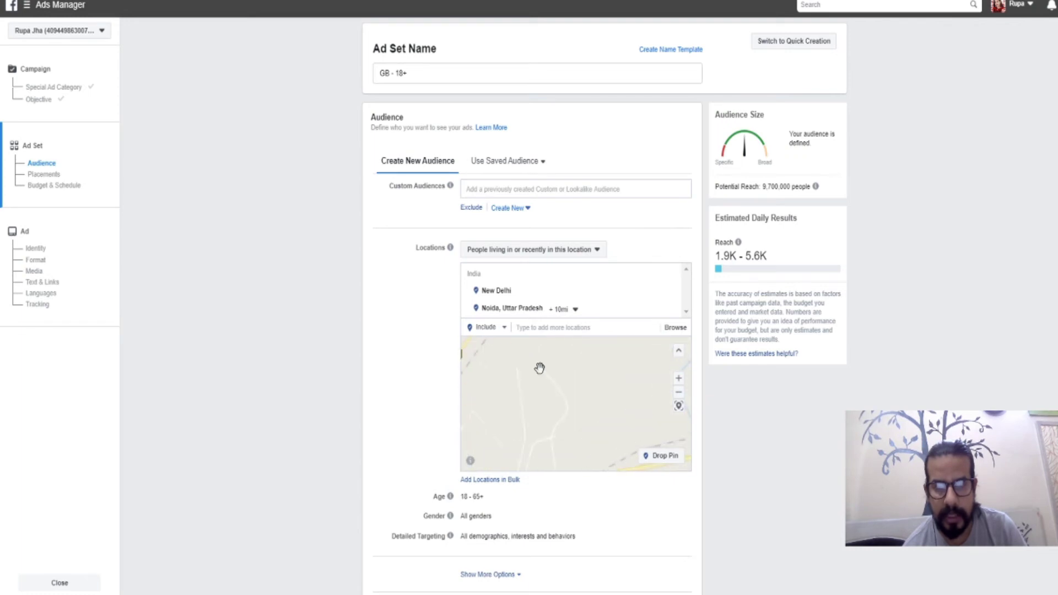
{"action": "left_click_drag", "start_coordinate": [524, 406], "coordinate": [517, 468]}
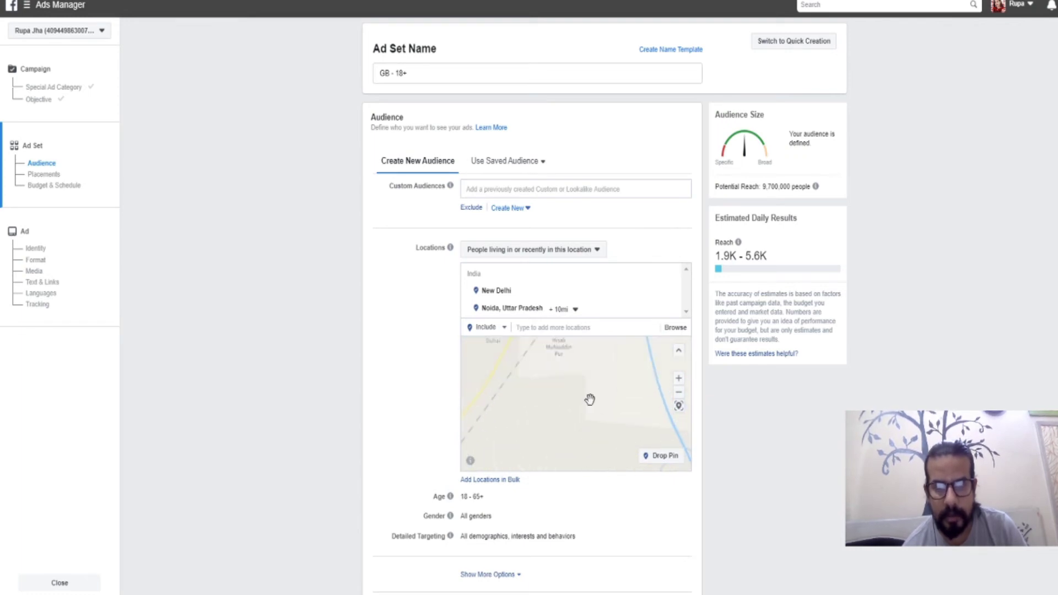
{"action": "left_click_drag", "start_coordinate": [590, 399], "coordinate": [569, 401]}
{"action": "scroll", "coordinate": [548, 371], "scroll_direction": "up", "scroll_amount": 1}
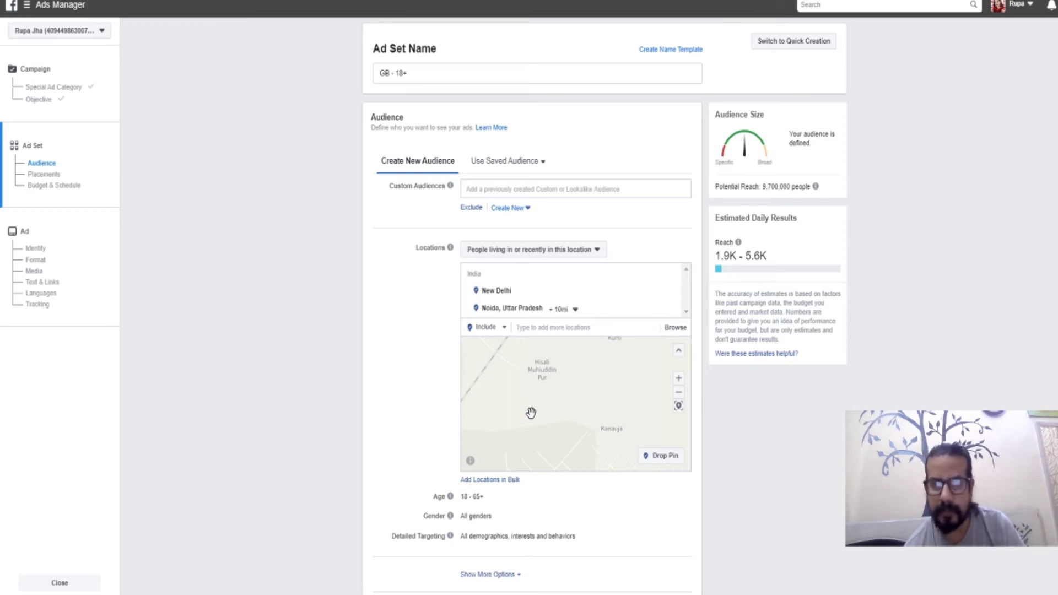
Drop a pin on Hisali at 28.7410, 77.4996 and cut its radius from 10 mi to 1 mi
{"action": "left_click", "coordinate": [661, 460]}
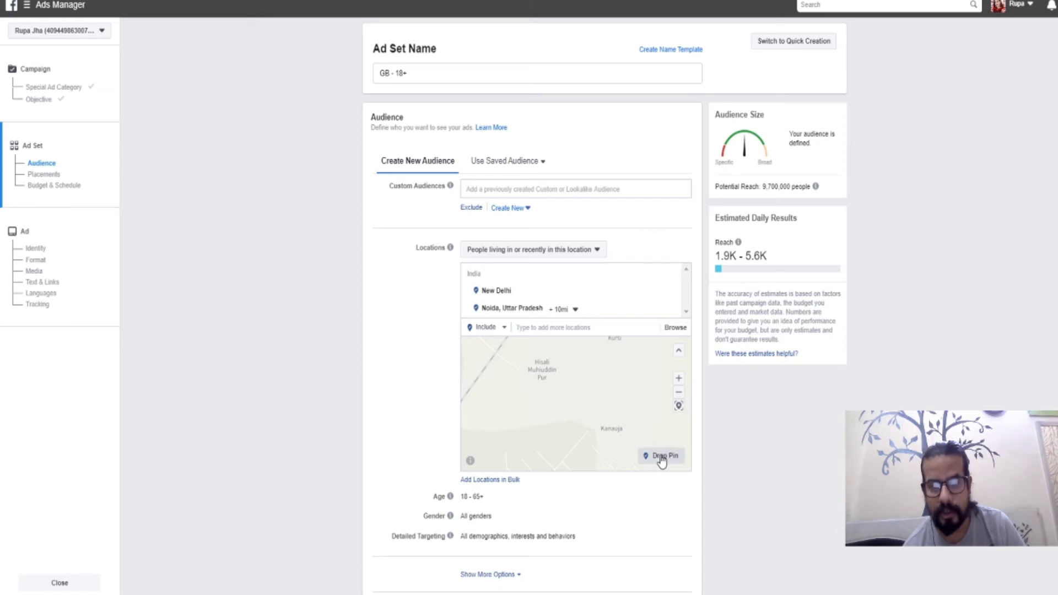
{"action": "left_click", "coordinate": [539, 368]}
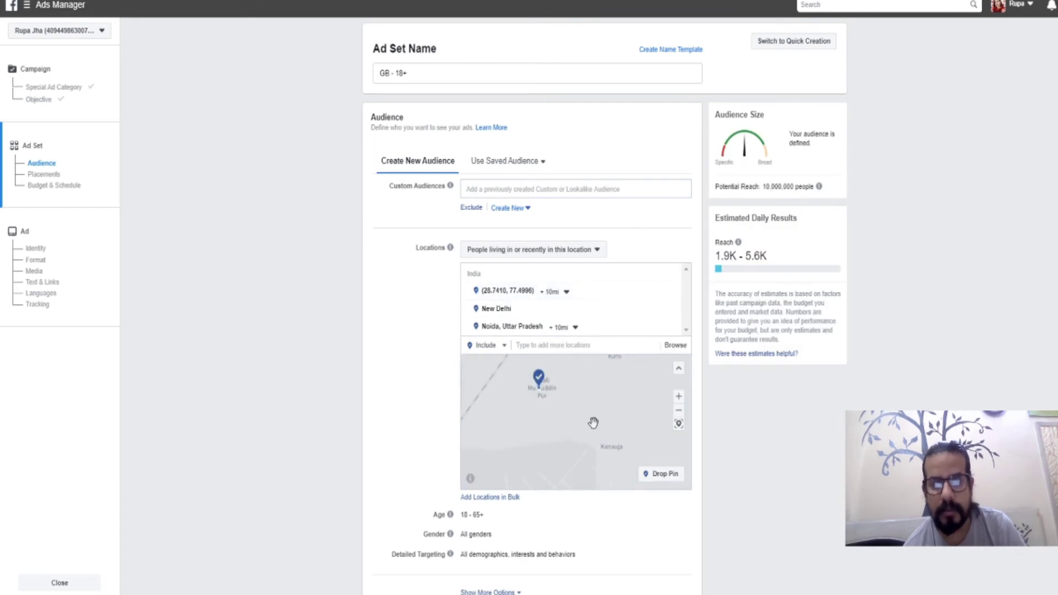
{"action": "left_click", "coordinate": [568, 294]}
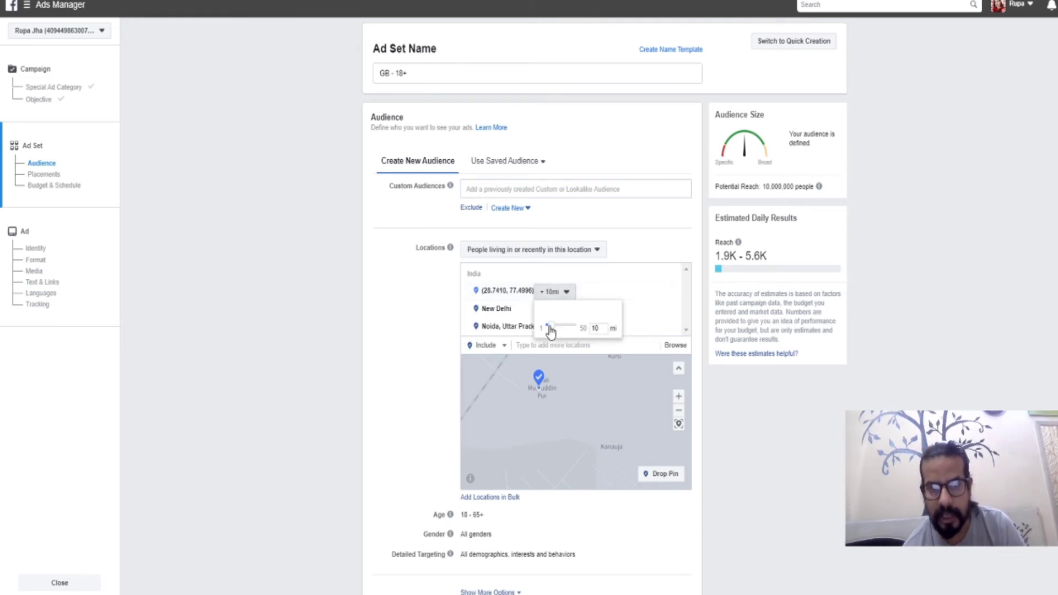
{"action": "left_click_drag", "start_coordinate": [550, 331], "coordinate": [547, 332]}
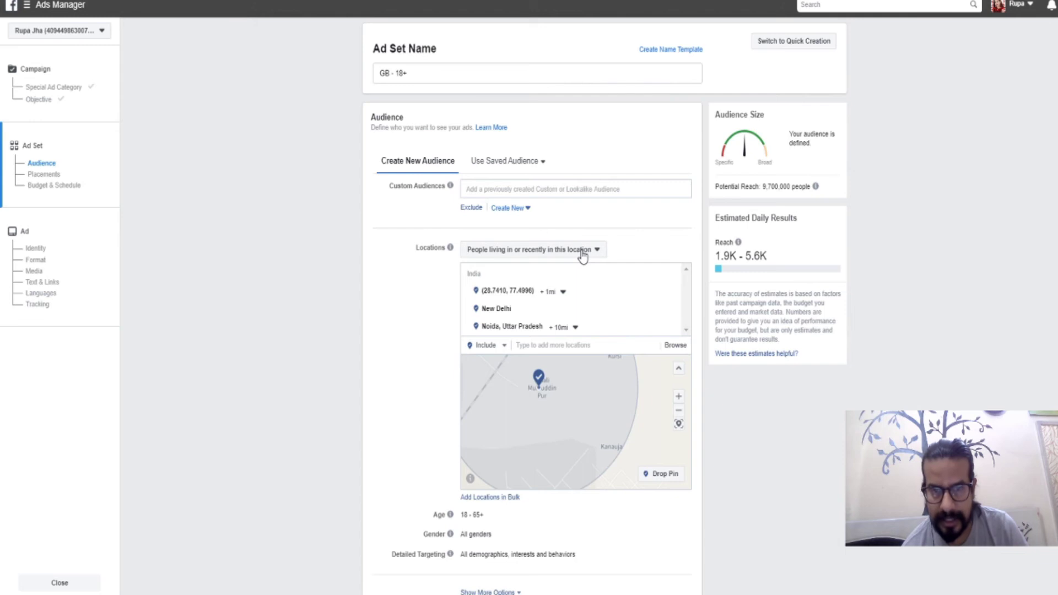
Show the four location-type options, such as living in, recently in or traveling in these locations
{"action": "left_click", "coordinate": [583, 253]}
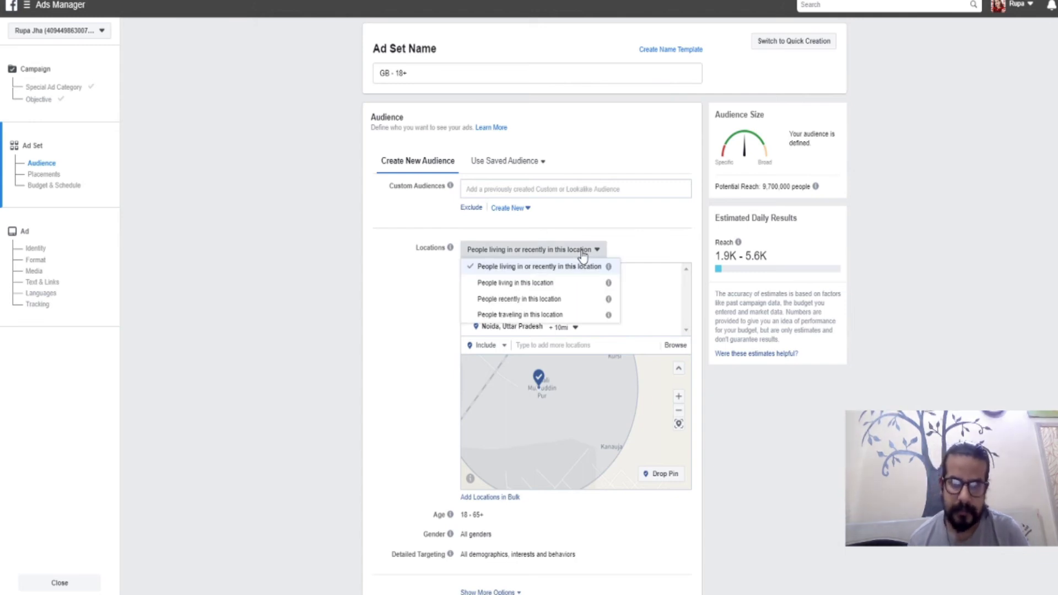